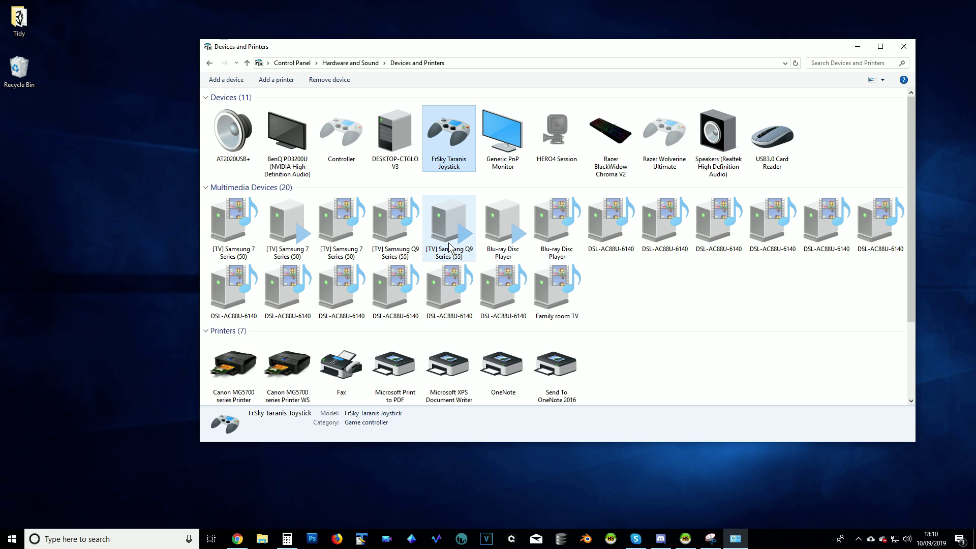
Step: Open the FrSky Taranis Joystick's game controller settings, review the Advanced preferred devices, and close without changes
right_click(455, 131)
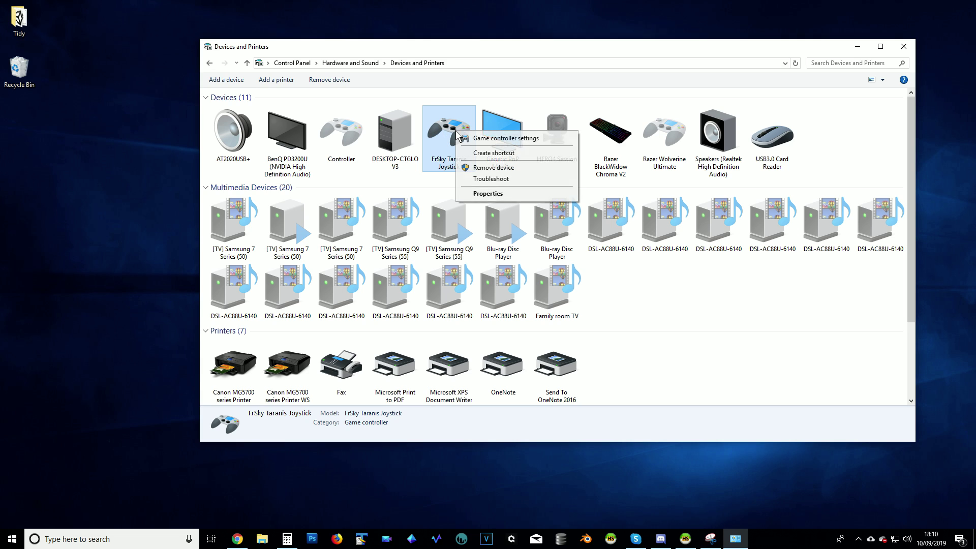
left_click(488, 138)
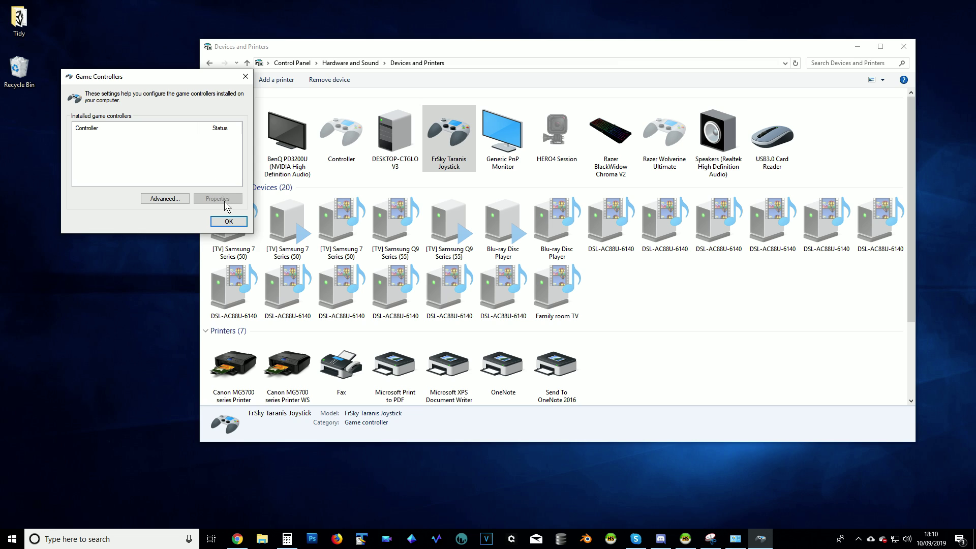
left_click(161, 199)
left_click(150, 137)
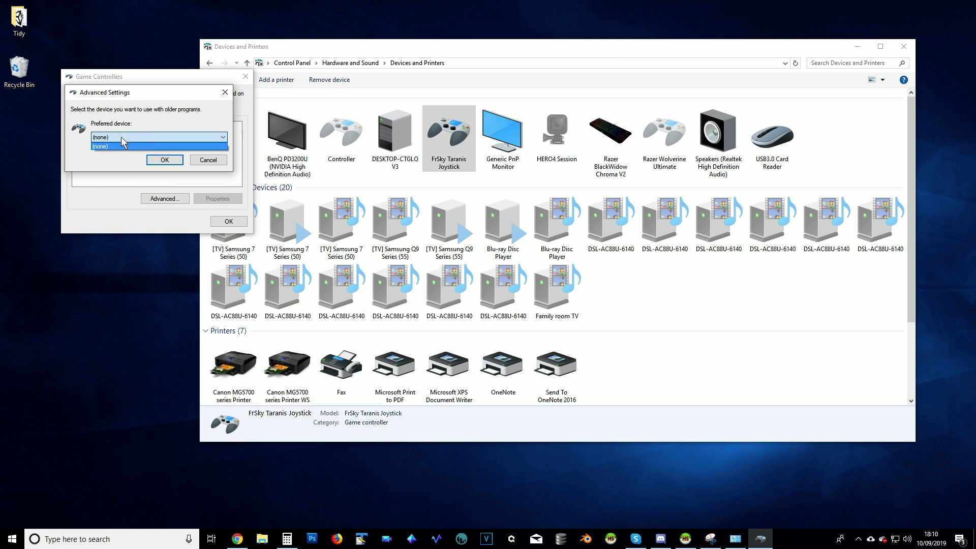
left_click(209, 160)
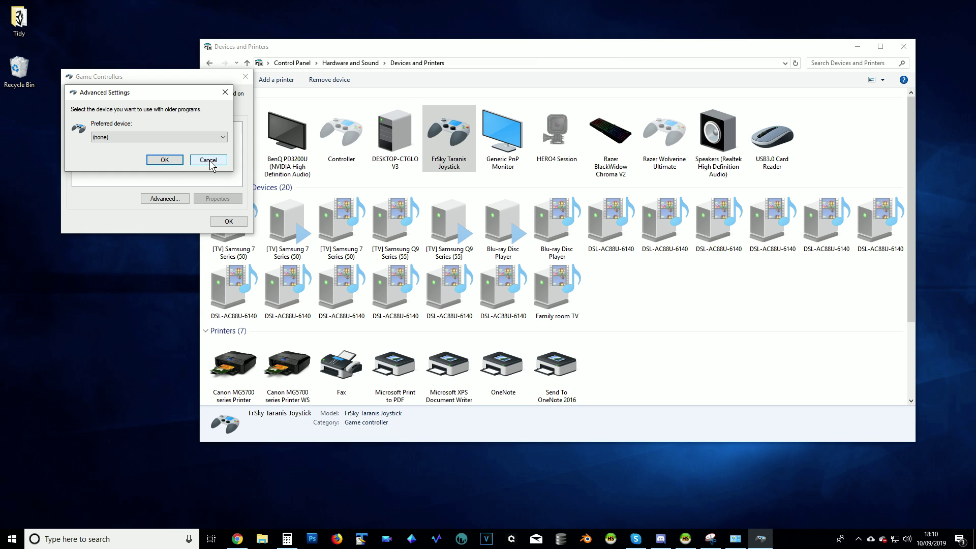
left_click(208, 160)
left_click(228, 221)
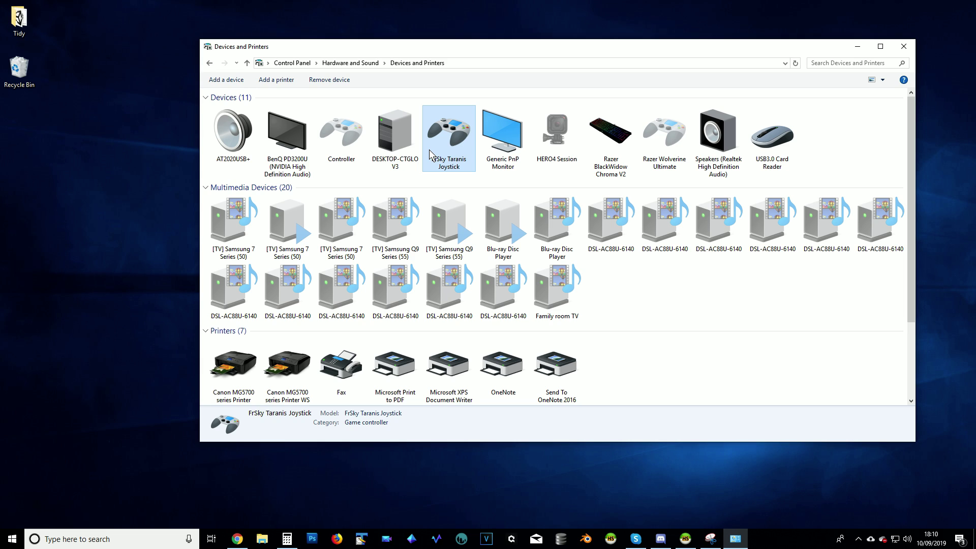
Step: Go from the Control Panel home through Hardware and Sound to Device Manager
left_click(283, 65)
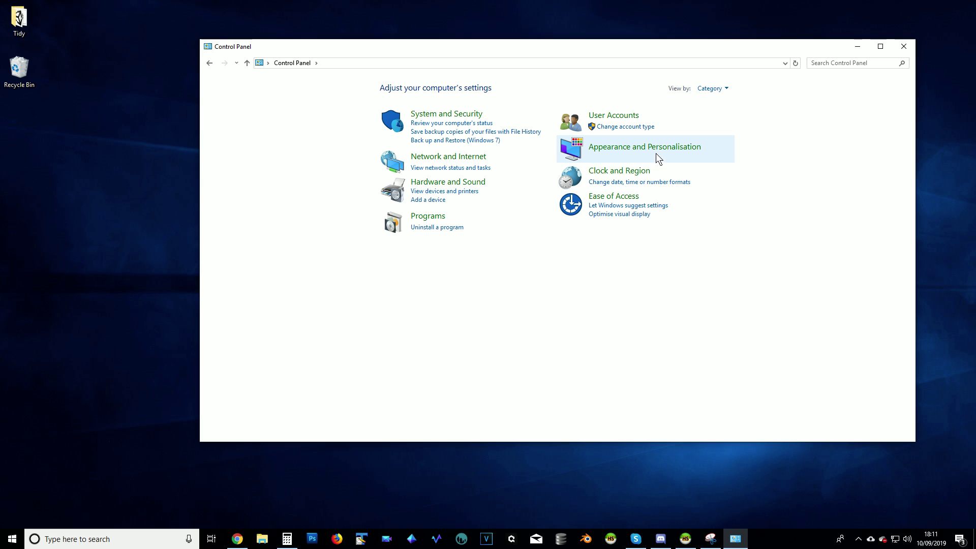
left_click(471, 185)
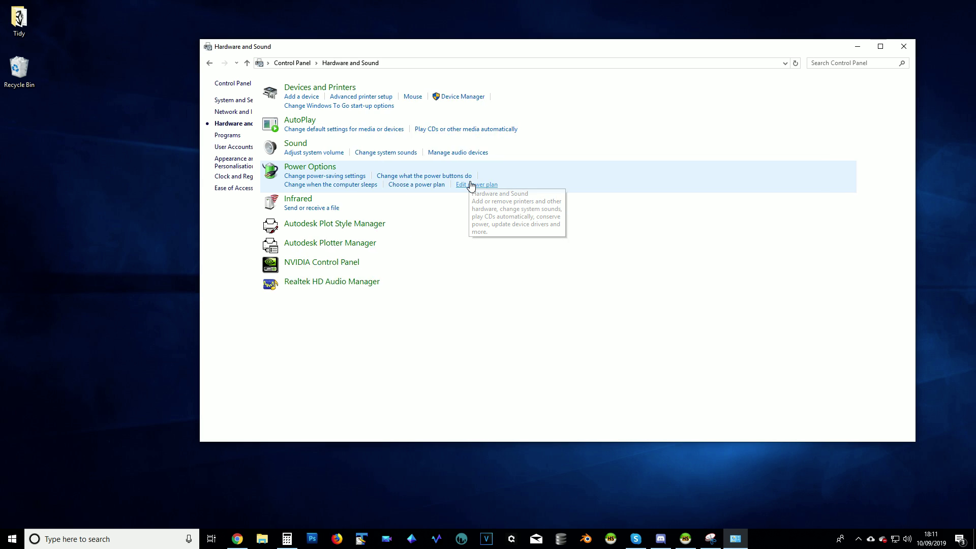
left_click(514, 100)
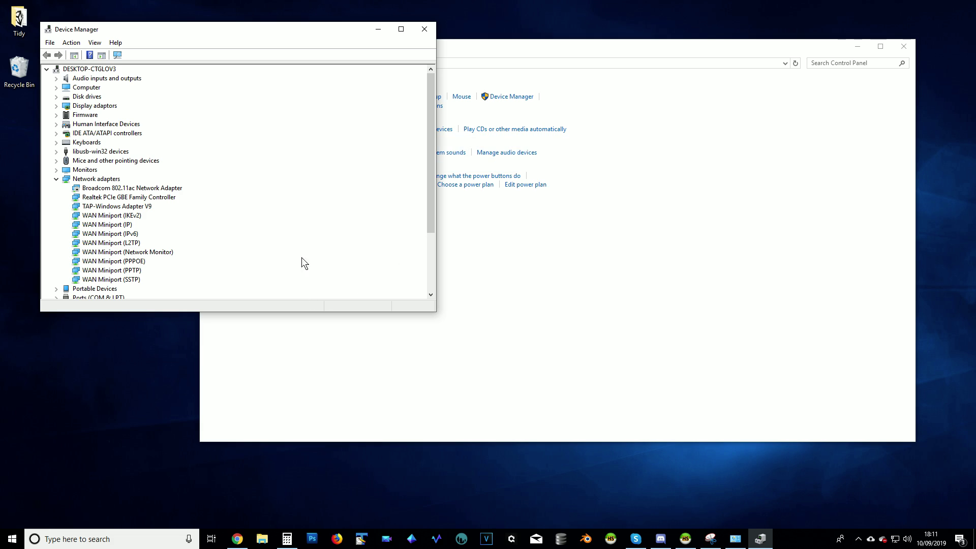
Step: Collapse Network adapters and expand libusb-win32 devices to reach BETTER_USB_HS, cancelling a driver update
left_click(56, 179)
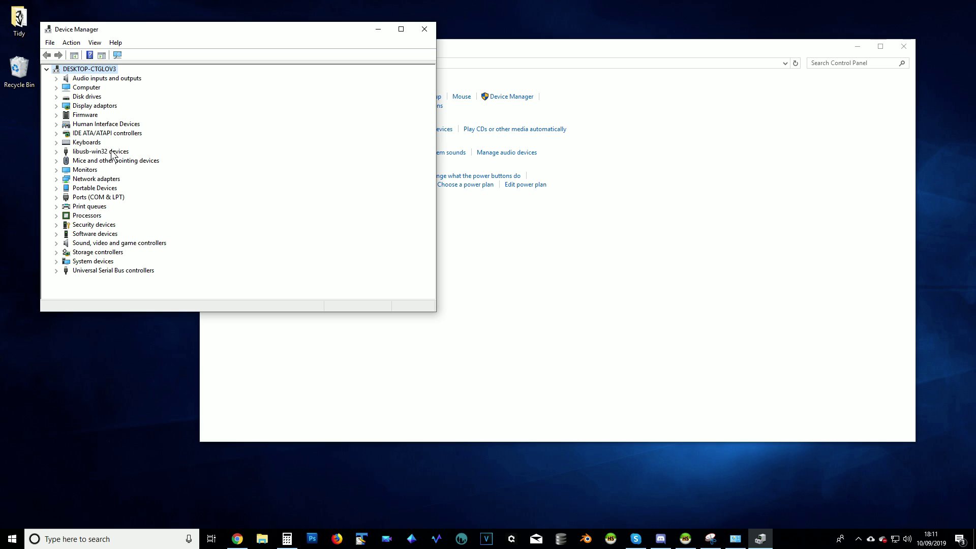
left_click(55, 153)
left_click(104, 161)
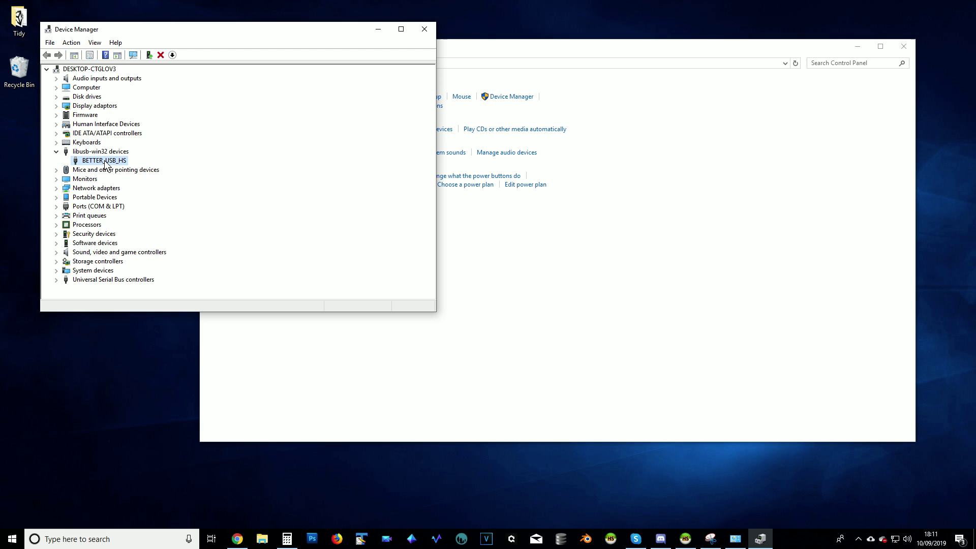
right_click(105, 161)
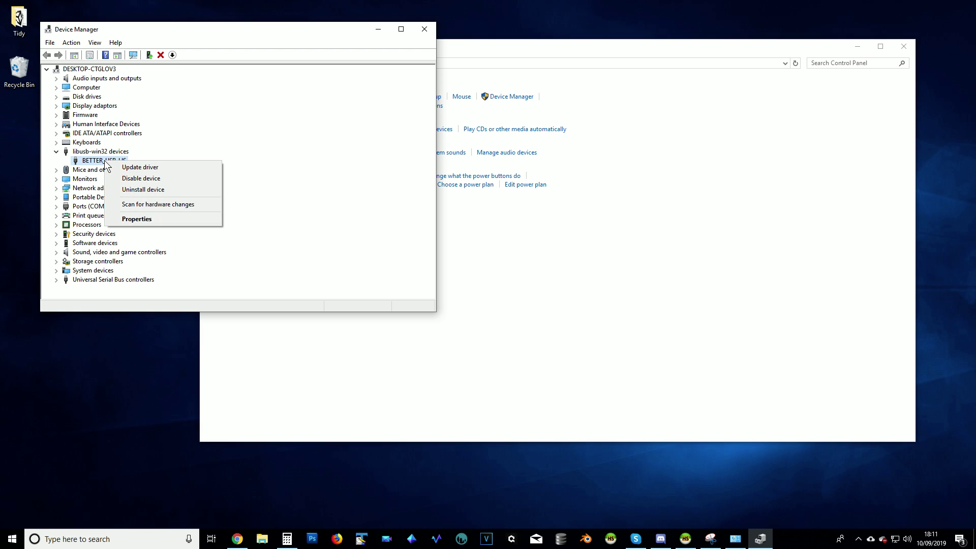
left_click(144, 167)
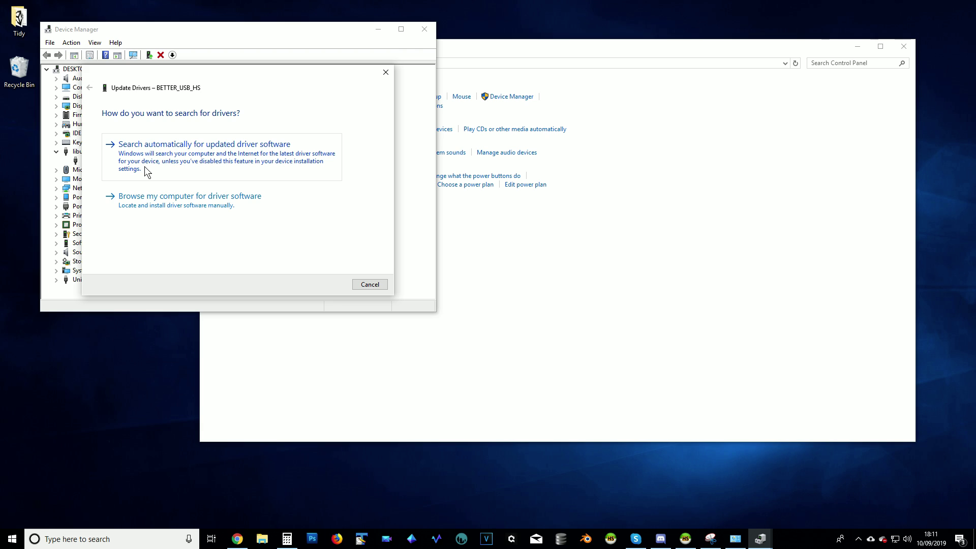
left_click(362, 284)
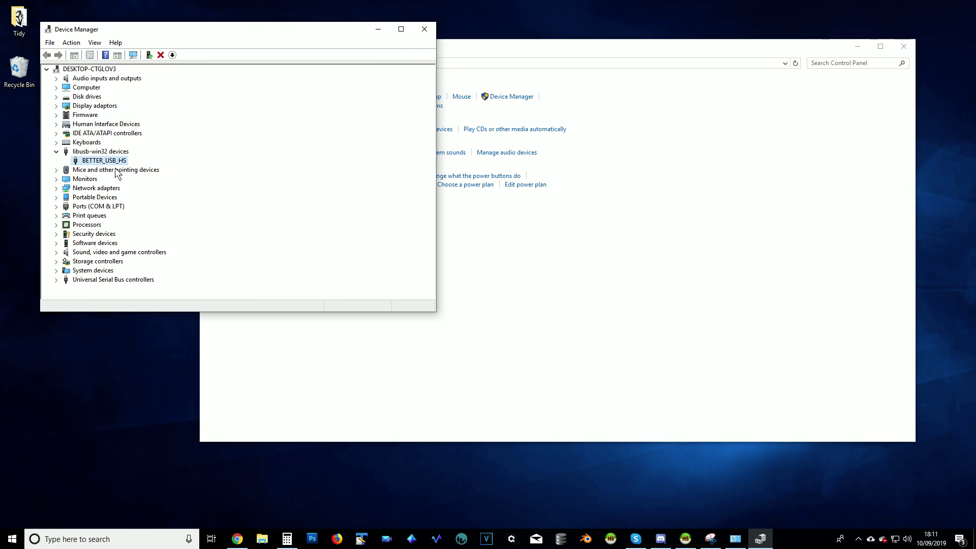
right_click(109, 161)
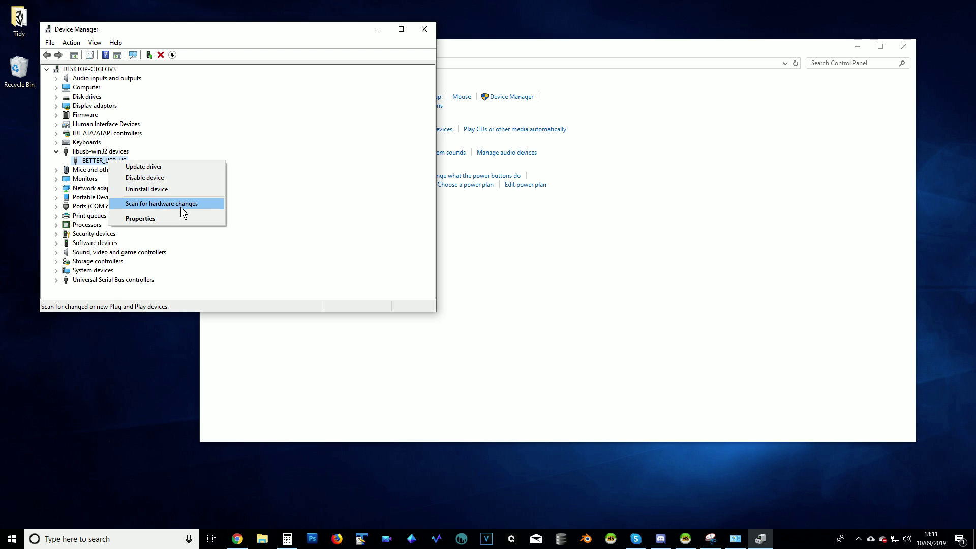
Step: Roll back the BETTER_USB_HS driver, giving 'previous driver performed better' as the reason
left_click(160, 218)
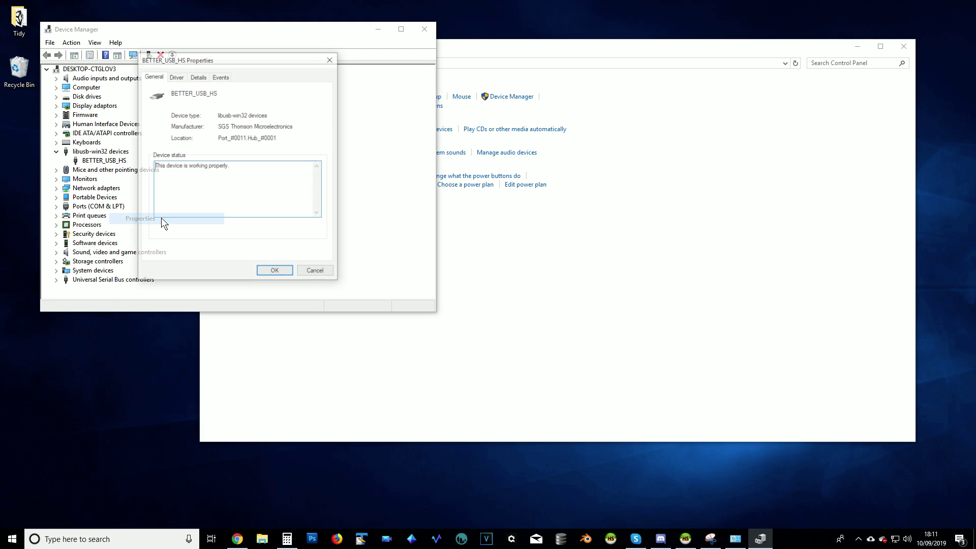
left_click(176, 76)
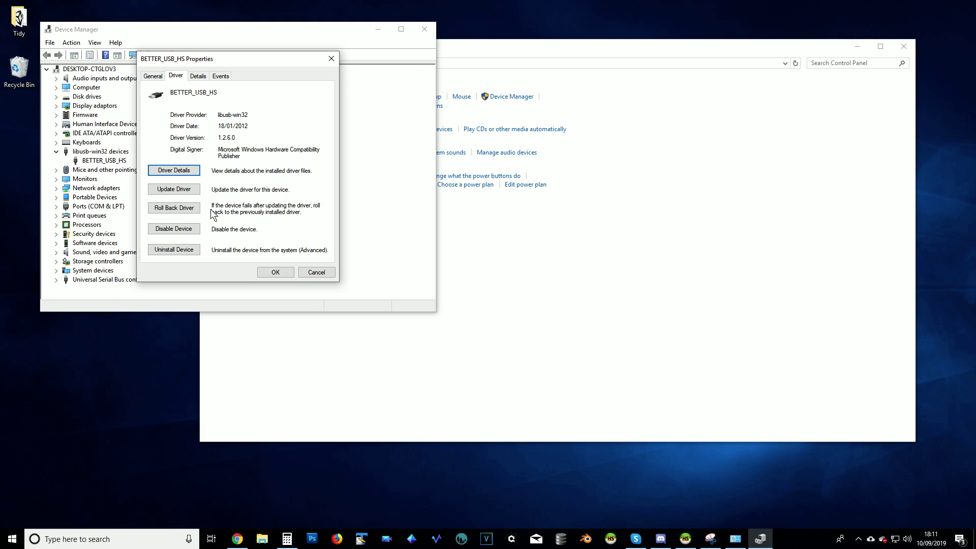
left_click(182, 208)
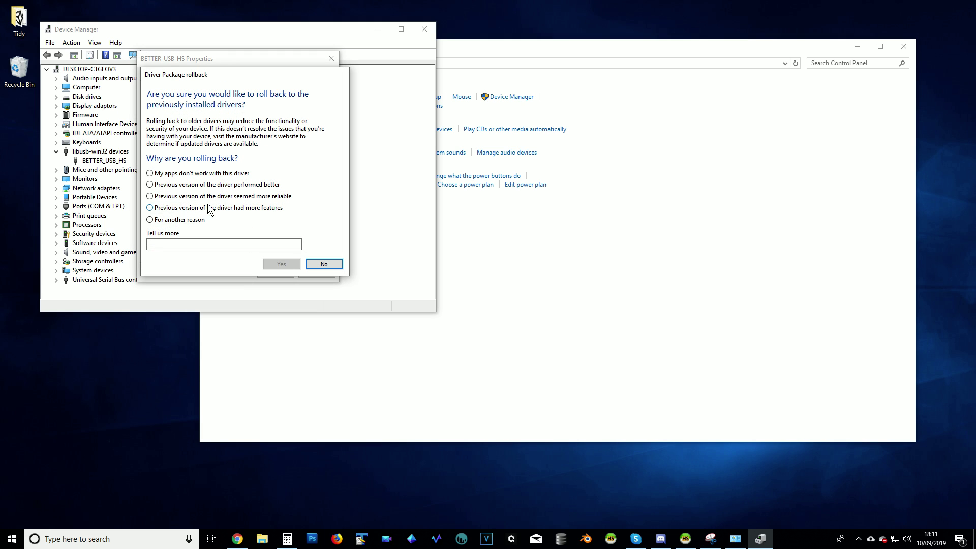
left_click(150, 185)
left_click(279, 265)
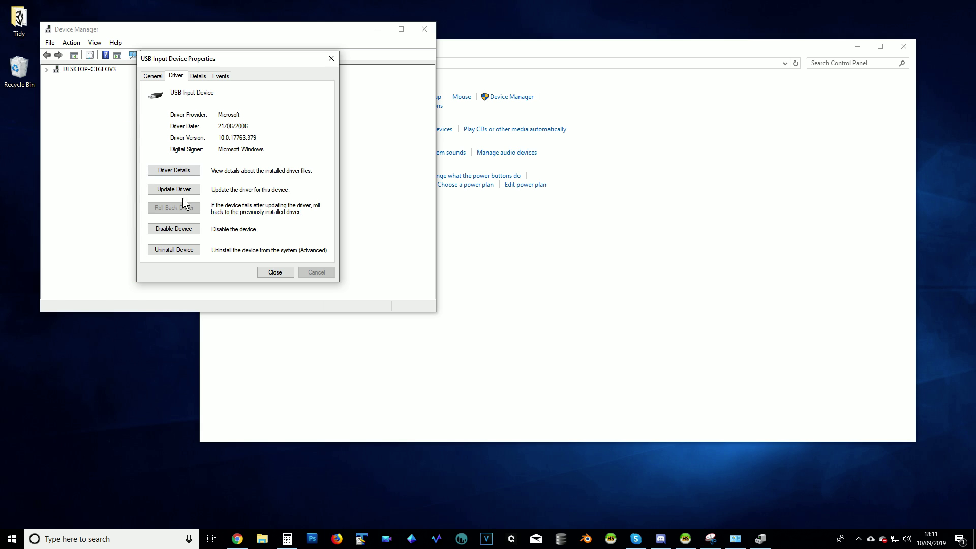
left_click(274, 272)
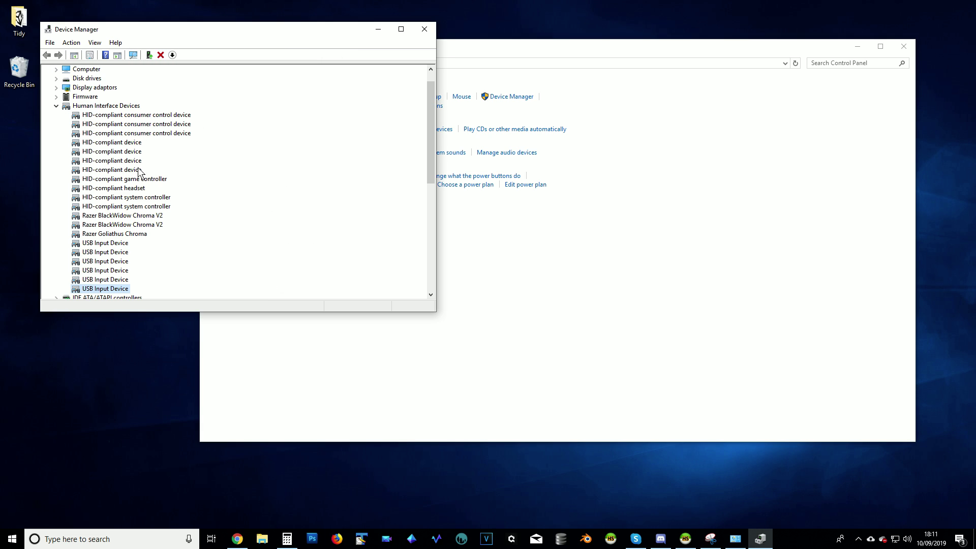
scroll(138, 172, "down", 1)
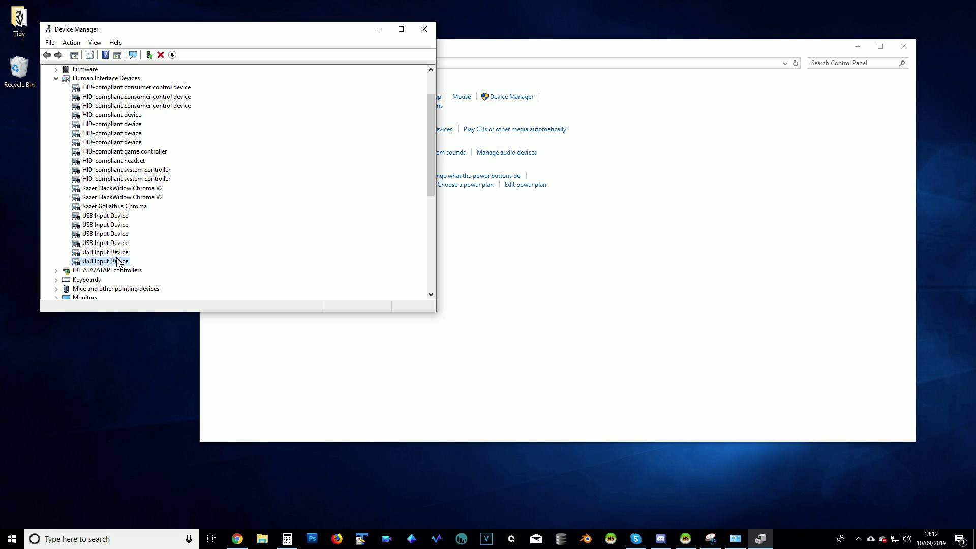
Step: Minimize the NVIDIA Control Panel and select the FrSky Taranis Joystick in Devices and Printers
left_click(57, 79)
left_click(597, 264)
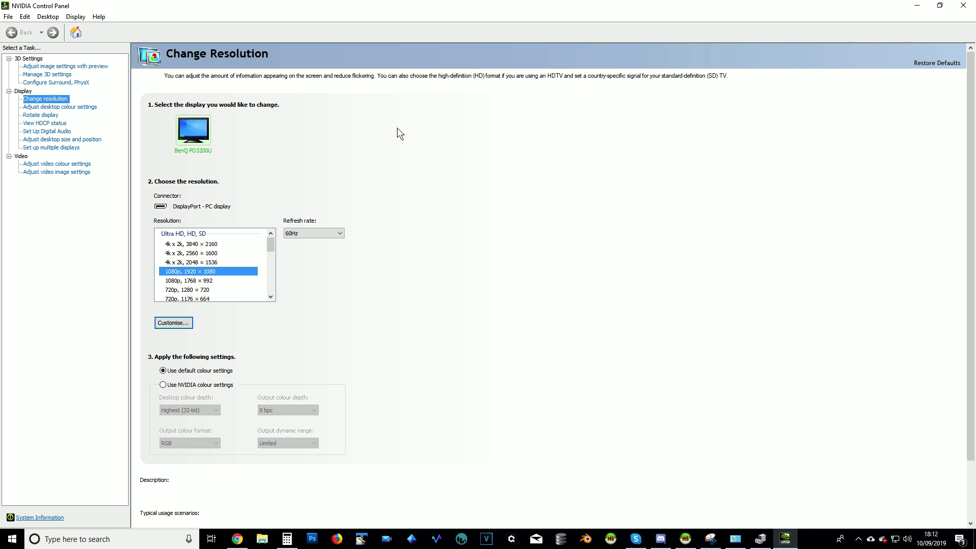
left_click(917, 7)
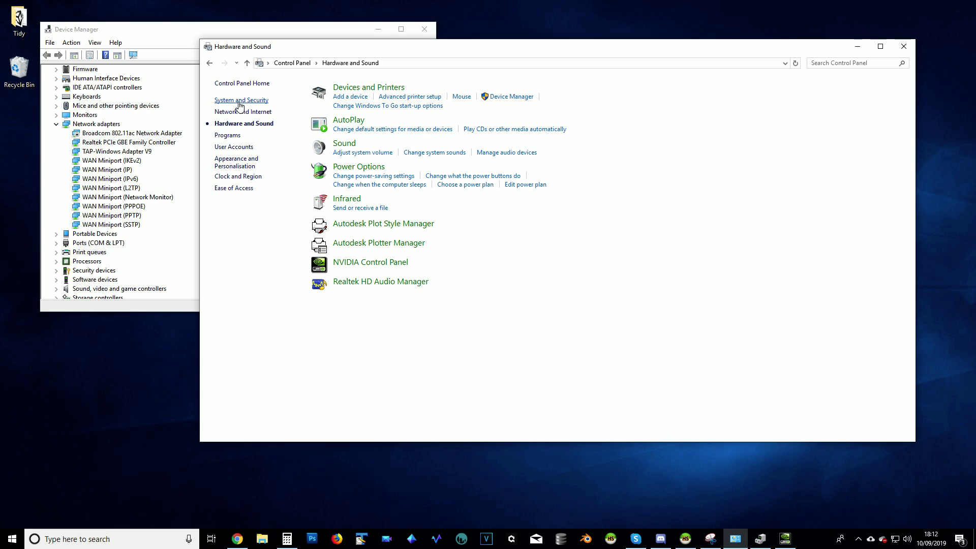
left_click(396, 89)
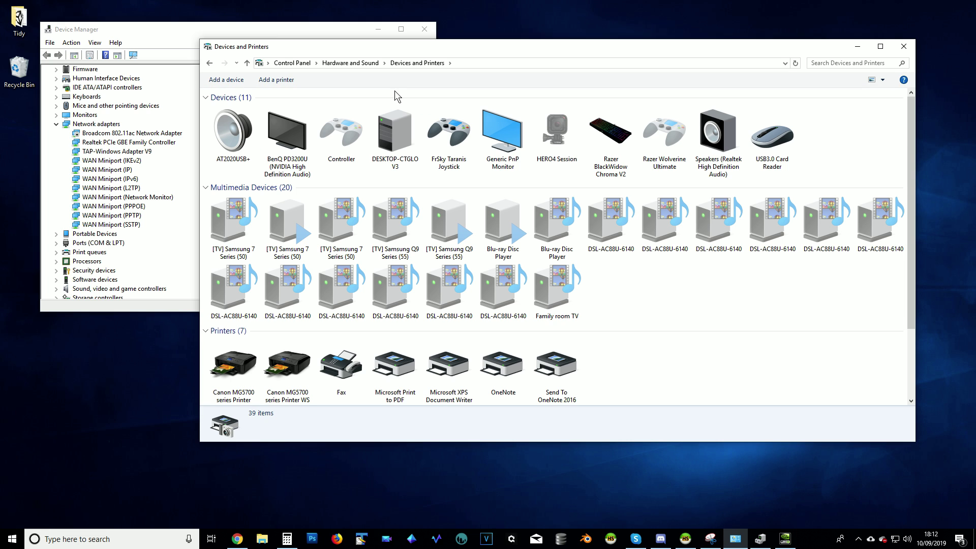
left_click(453, 139)
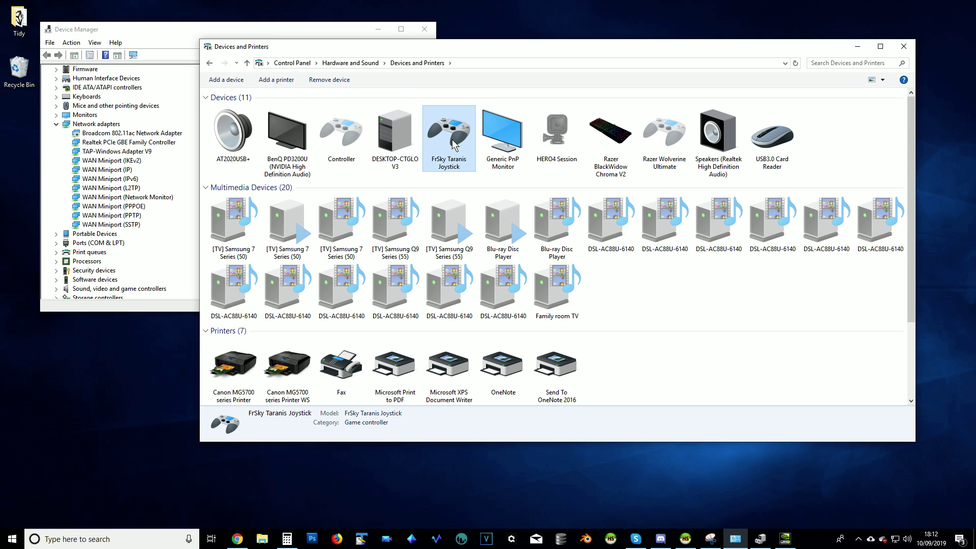
Step: Test the FrSky Taranis Joystick from its game controller settings, confirming status OK, then close them
right_click(453, 139)
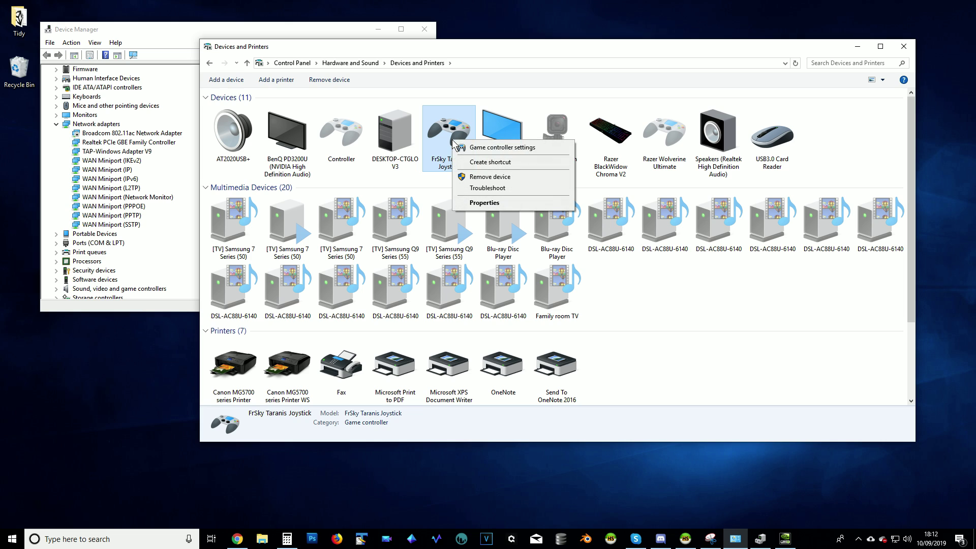
left_click(491, 147)
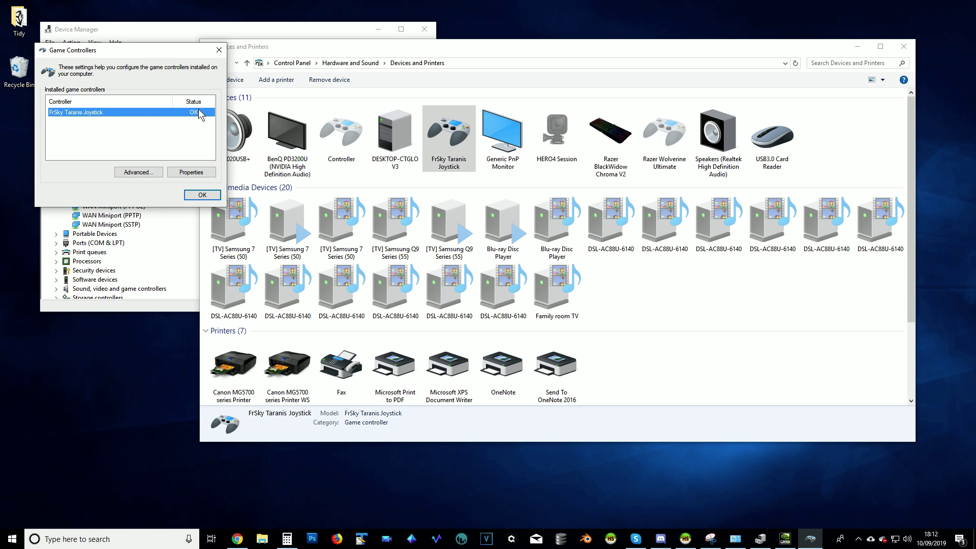
left_click(202, 172)
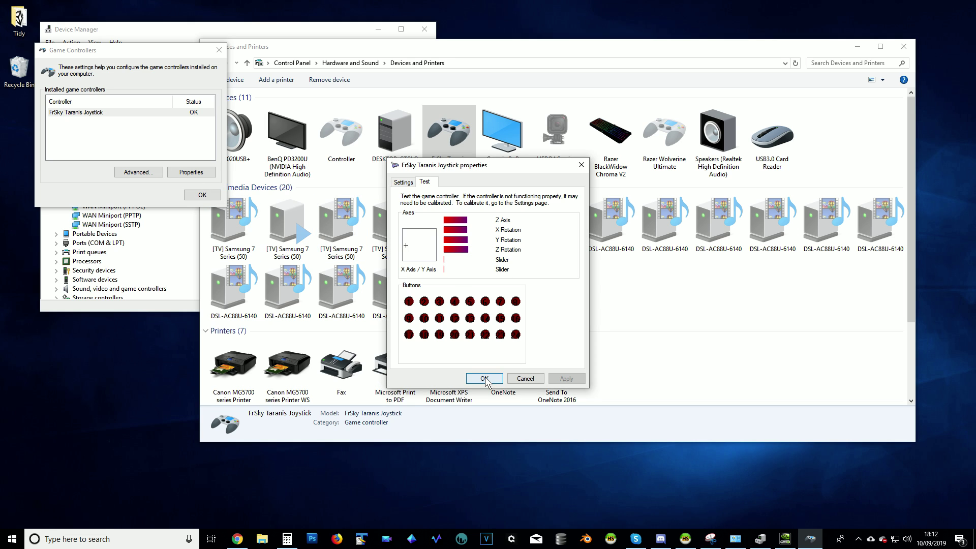
key("Return")
left_click(209, 195)
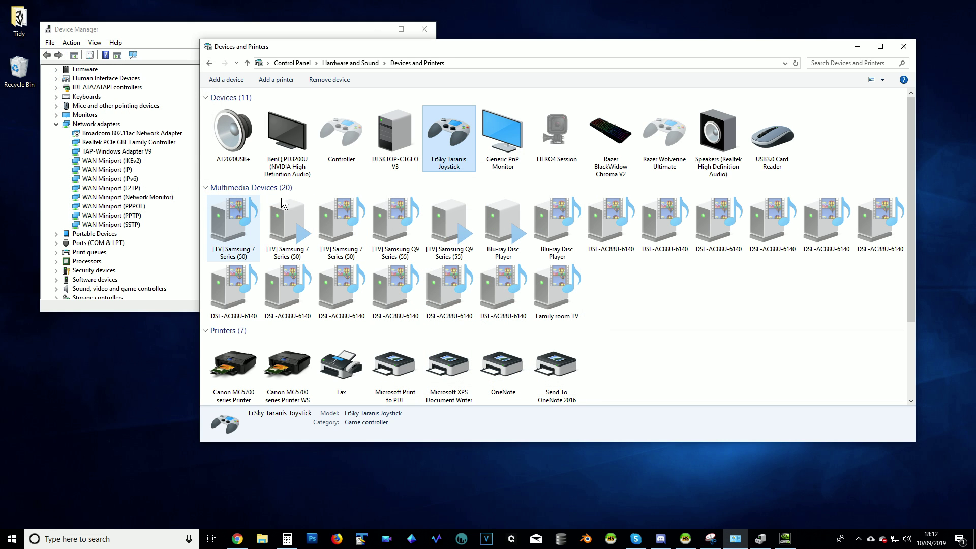